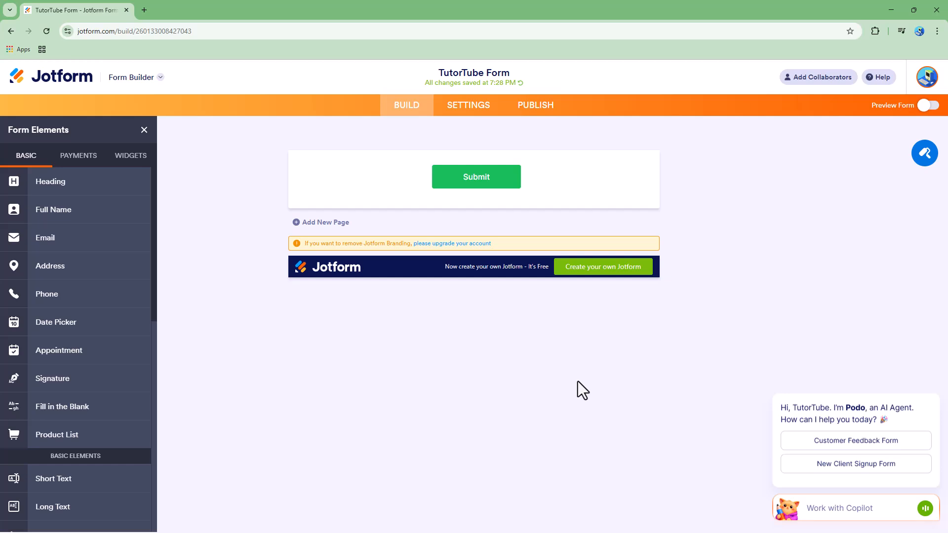
- Search the form widgets for "calculator" and add the Calculator widget to the form
click(126, 157)
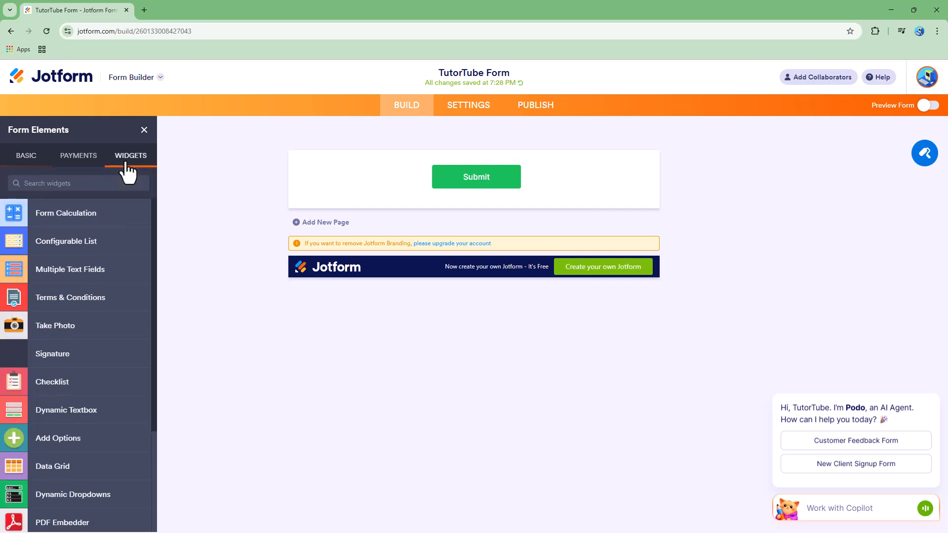
click(87, 184)
text(ca)
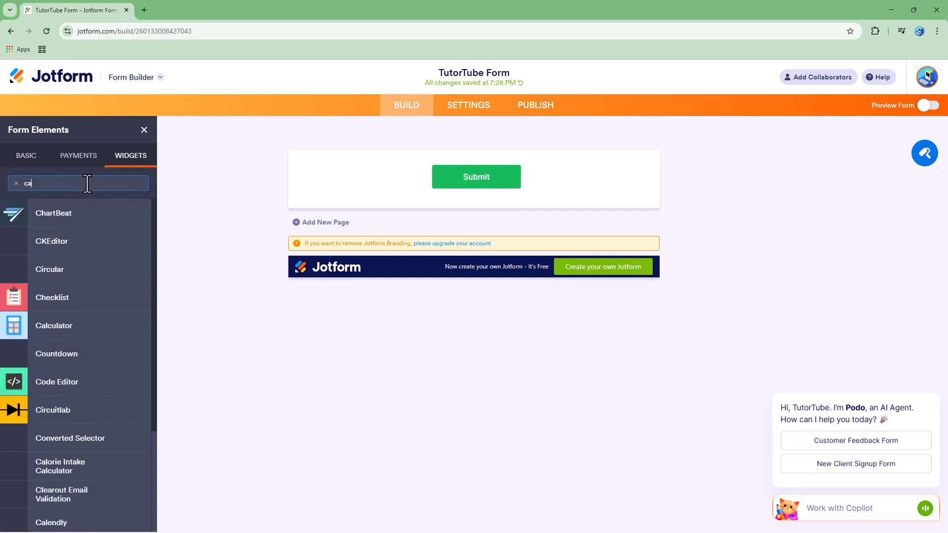
text(lculator)
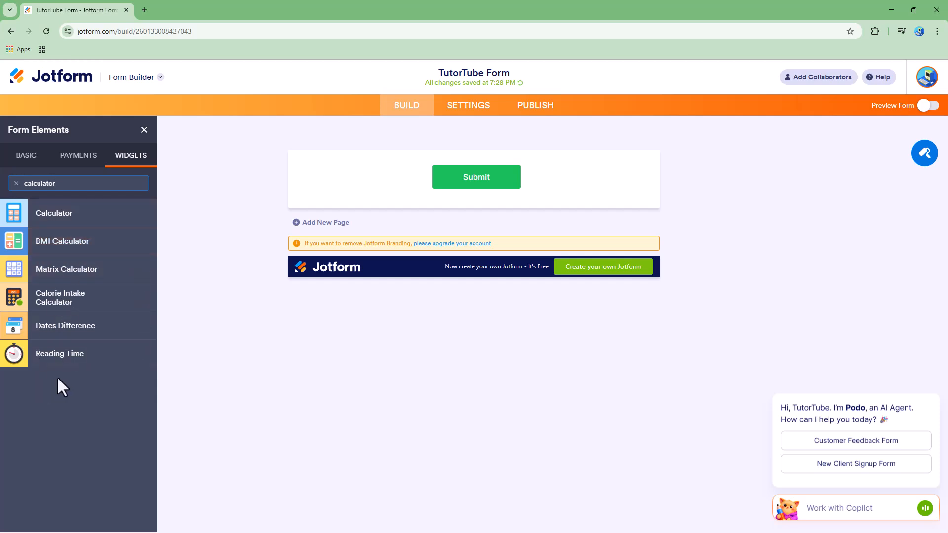
click(68, 213)
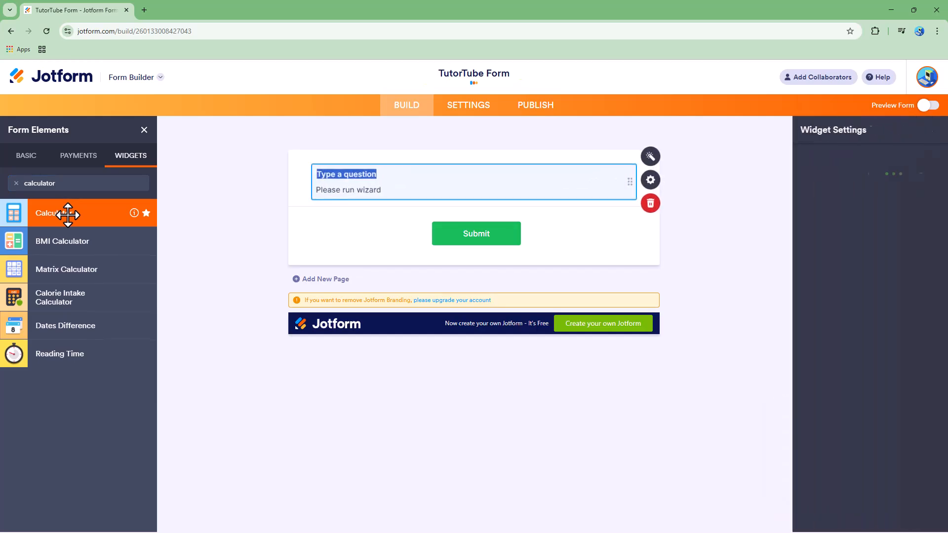
- Add the BMI Calculator, Matrix Calculator, Calorie Intake Calculator, Dates Difference and Reading Time widgets to the form
click(62, 247)
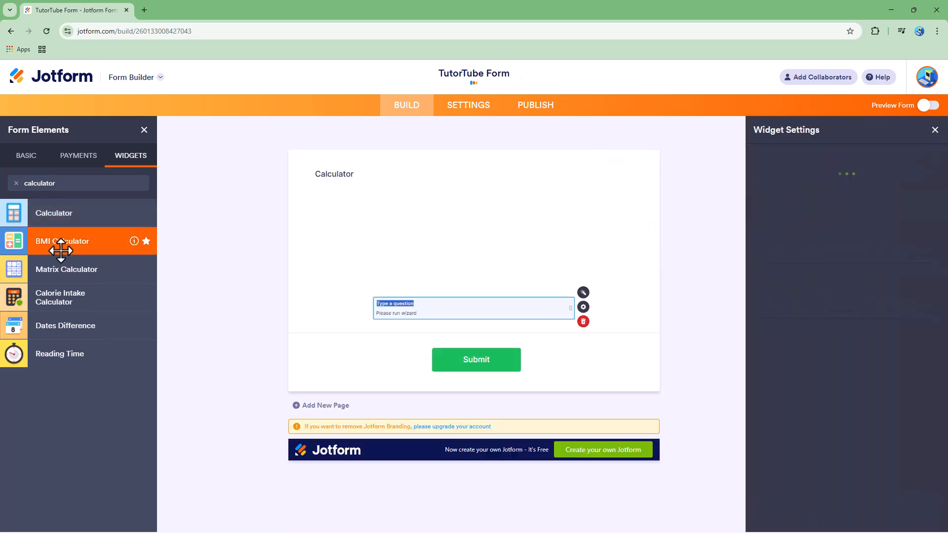
click(83, 278)
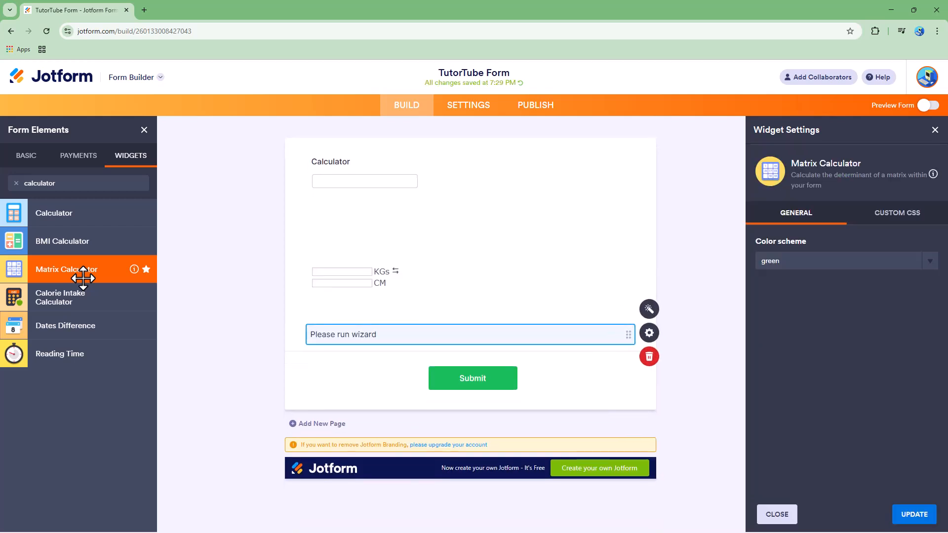
click(70, 305)
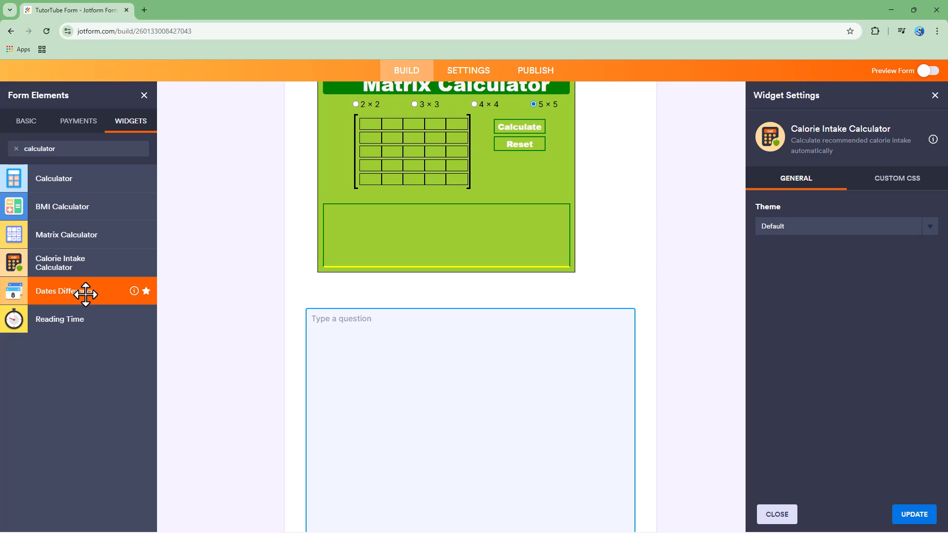
click(85, 295)
click(83, 323)
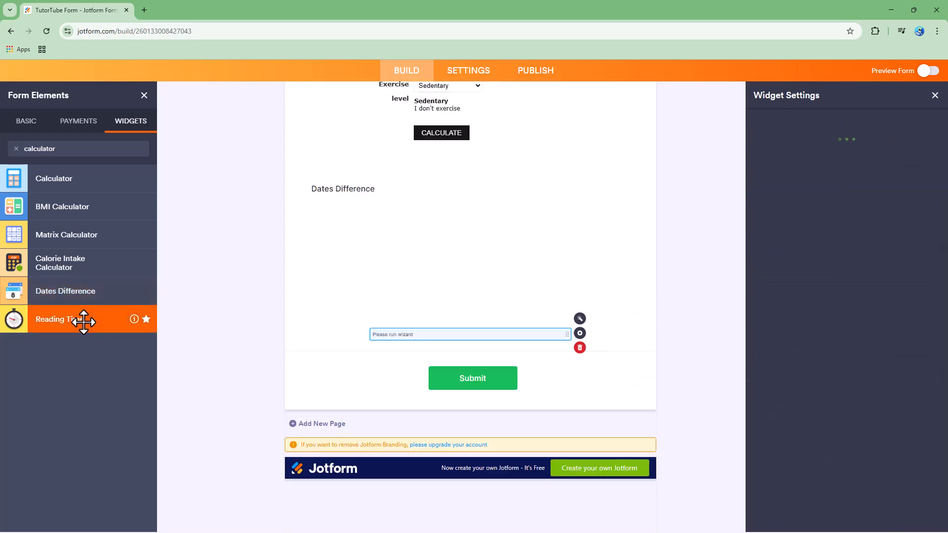
- Set the Calculator widget's option to autohide the number pad to no
scroll(495, 389, up, 15)
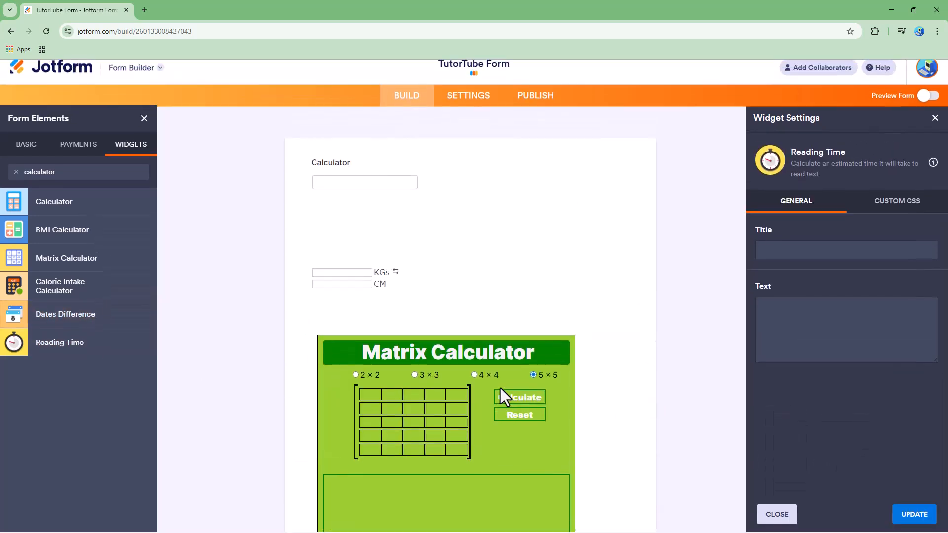
click(459, 193)
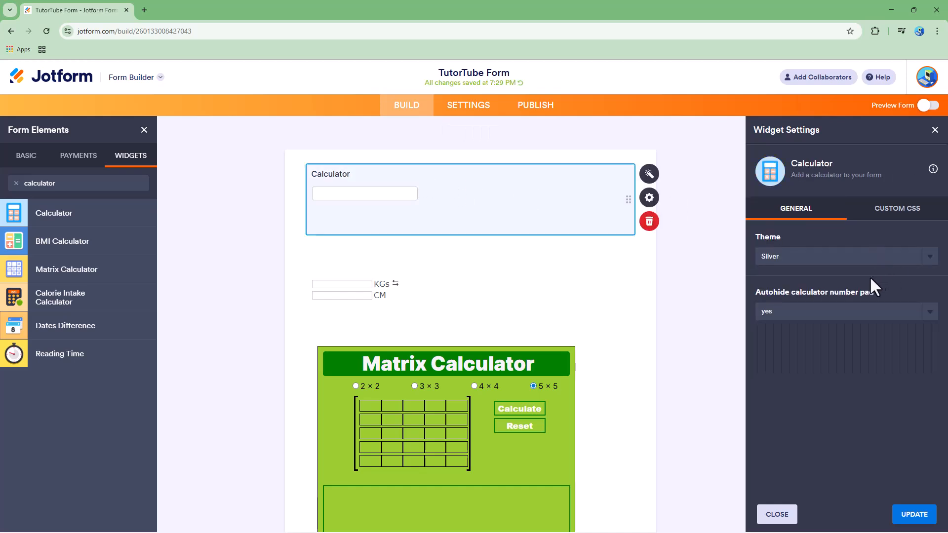
click(929, 313)
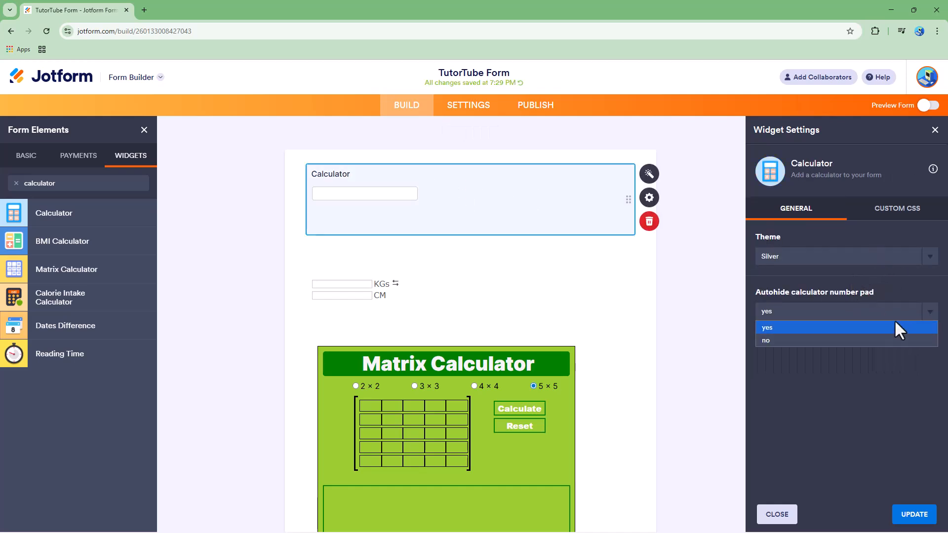
click(879, 328)
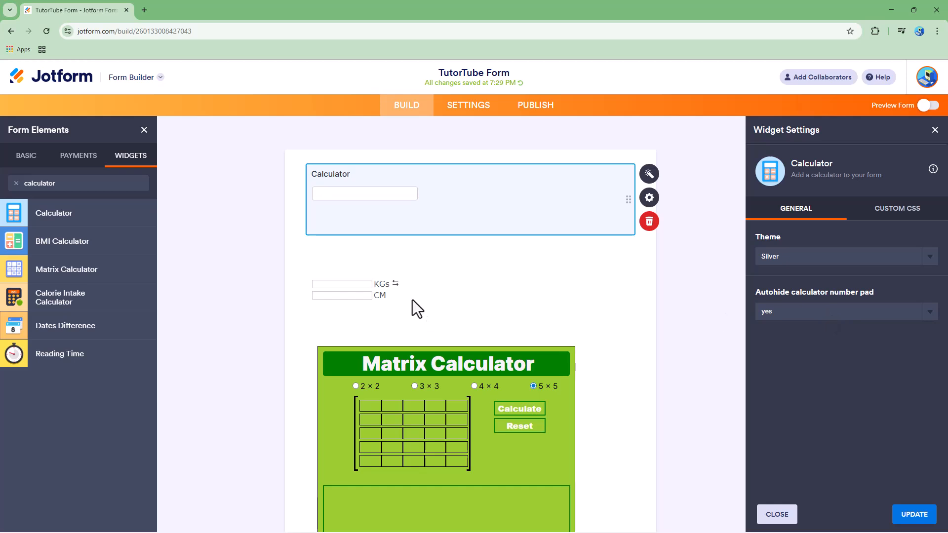
click(790, 316)
click(783, 339)
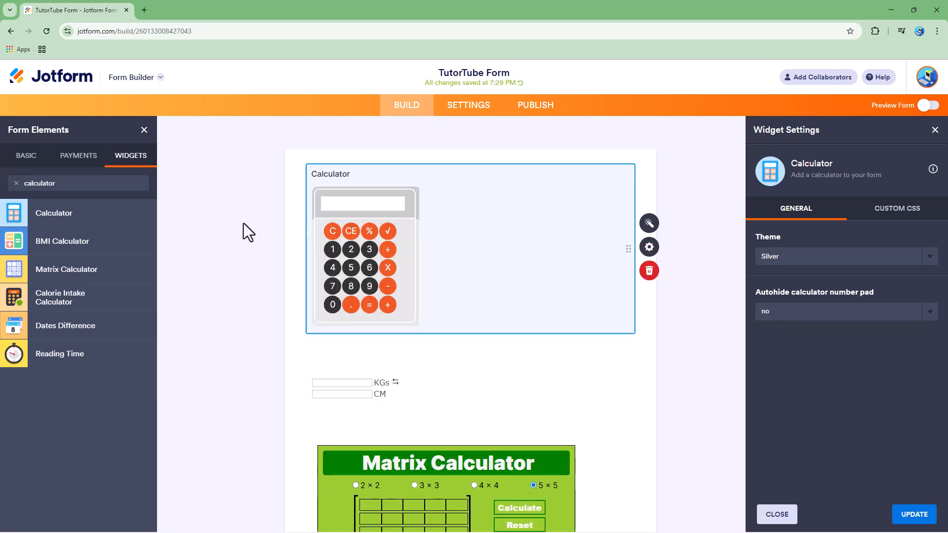
click(358, 385)
click(520, 227)
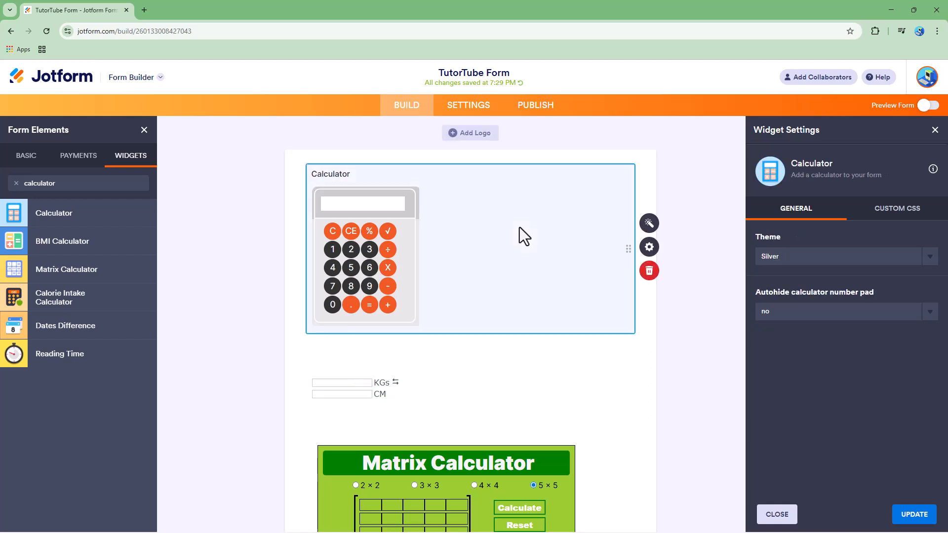
- Switch the BMI Calculator's default units to Metric (kgs & cms) and back to Imperial (lbs & feet)
click(421, 391)
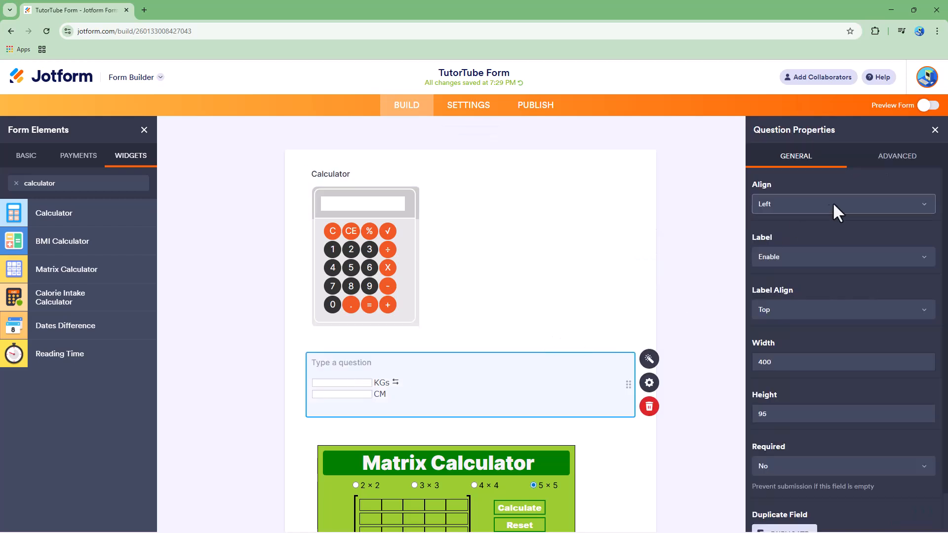
click(649, 383)
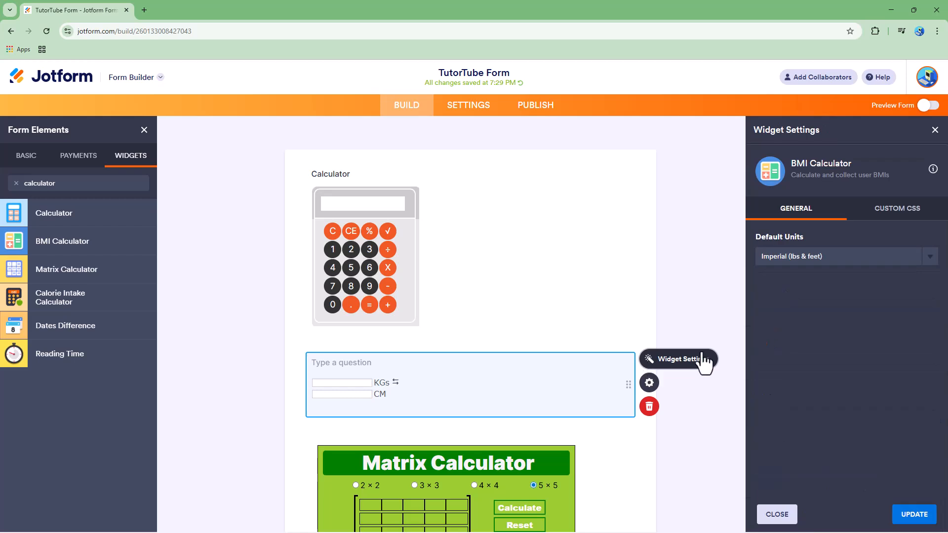
click(795, 258)
click(793, 282)
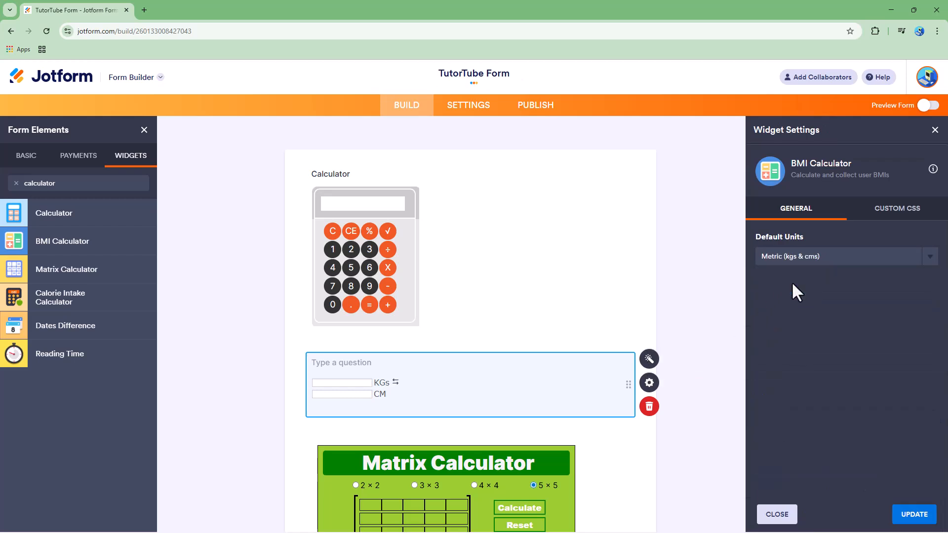
click(810, 257)
click(796, 271)
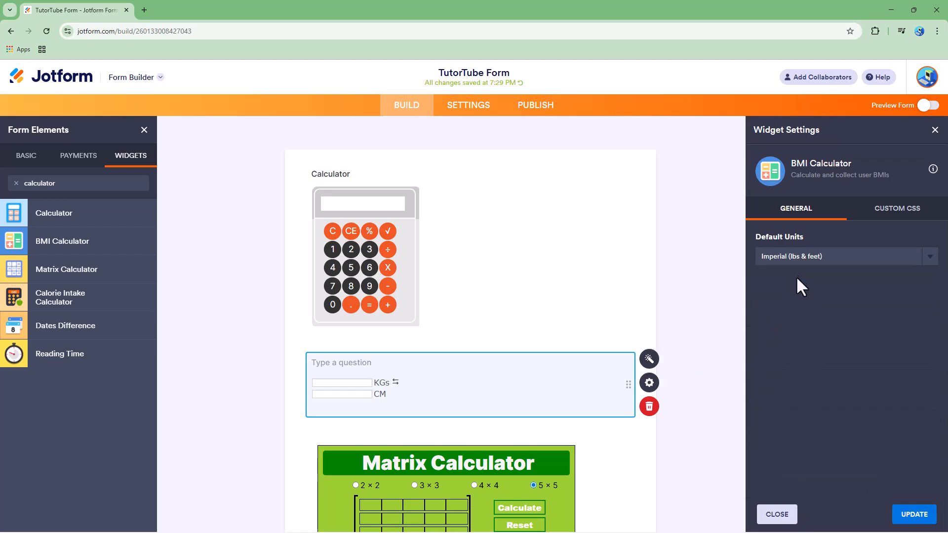
- Set the Matrix Calculator widget's color scheme to red
scroll(538, 390, down, 4)
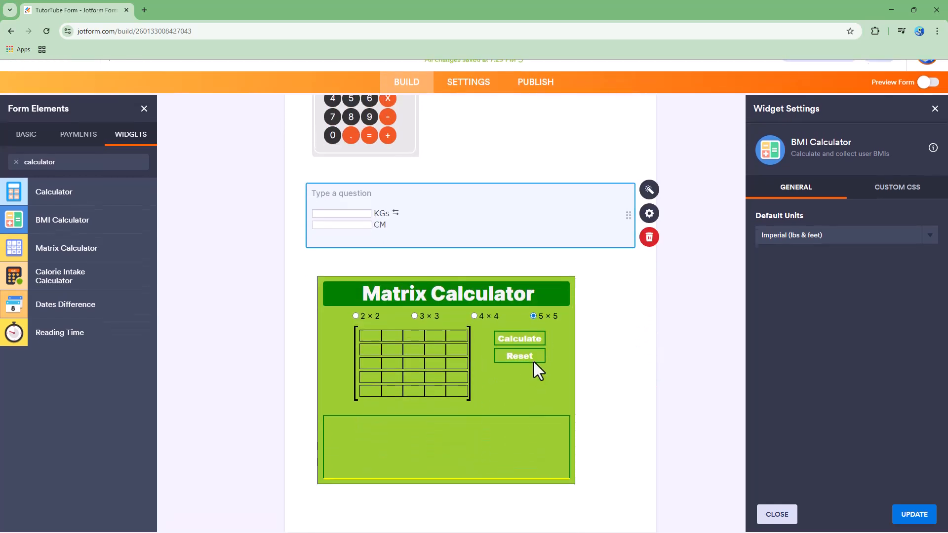
click(496, 309)
click(835, 226)
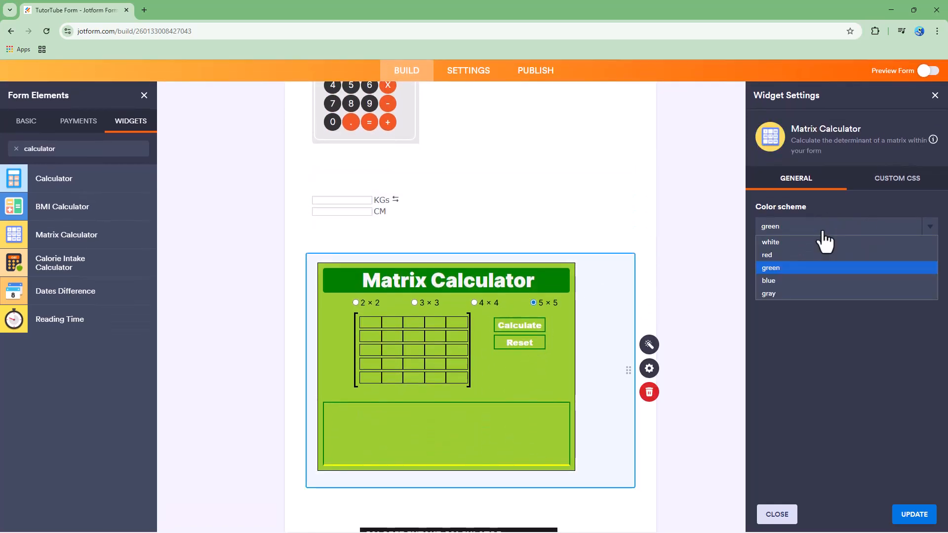
click(808, 250)
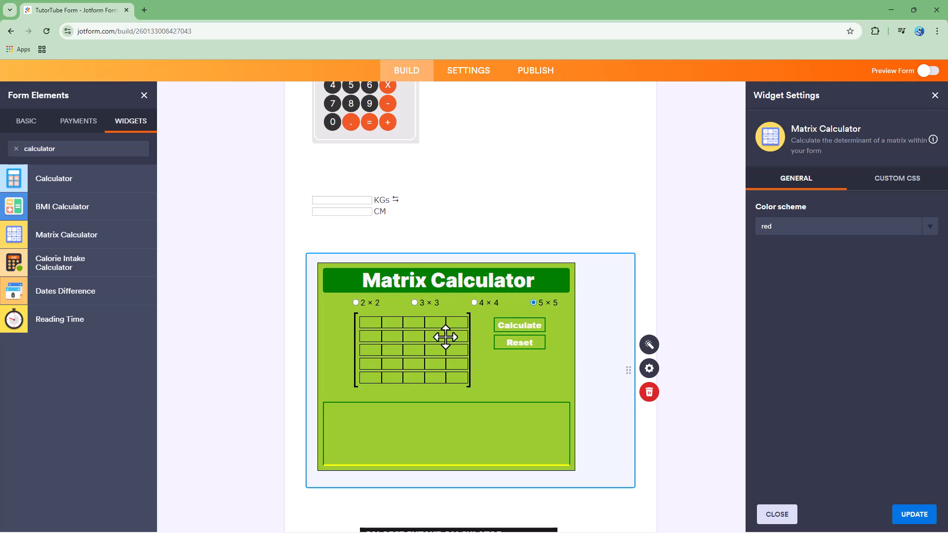
- Set the Calorie Intake Calculator widget's theme to Red
scroll(451, 334, down, 3)
scroll(451, 334, down, 3)
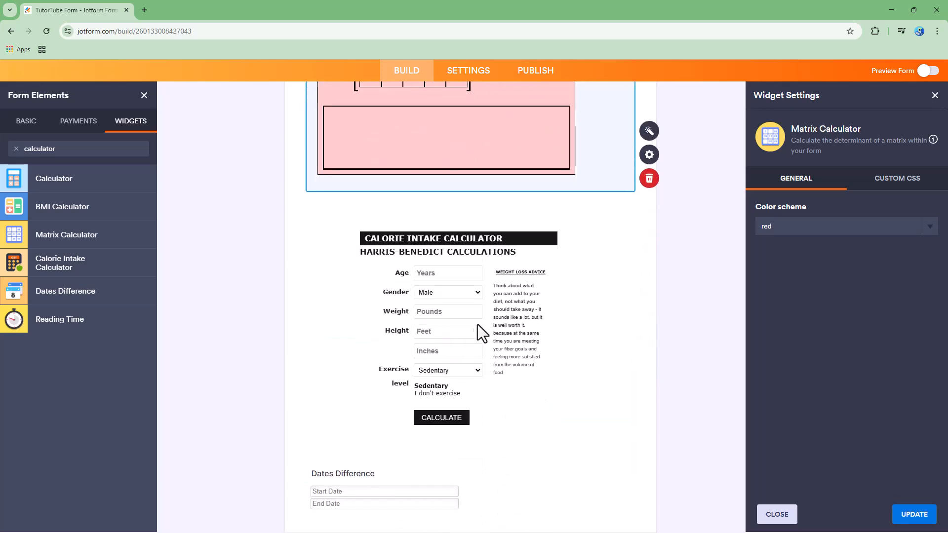
click(476, 324)
click(820, 227)
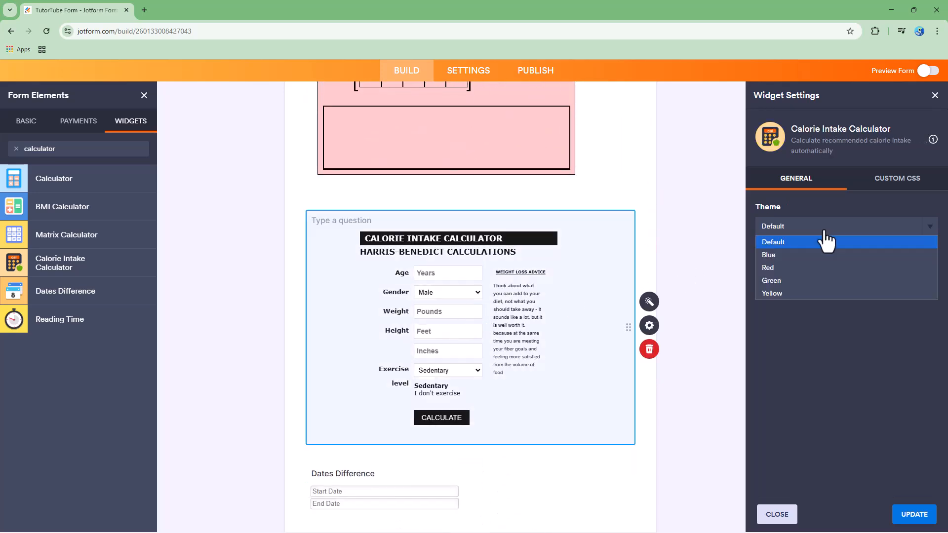
click(805, 267)
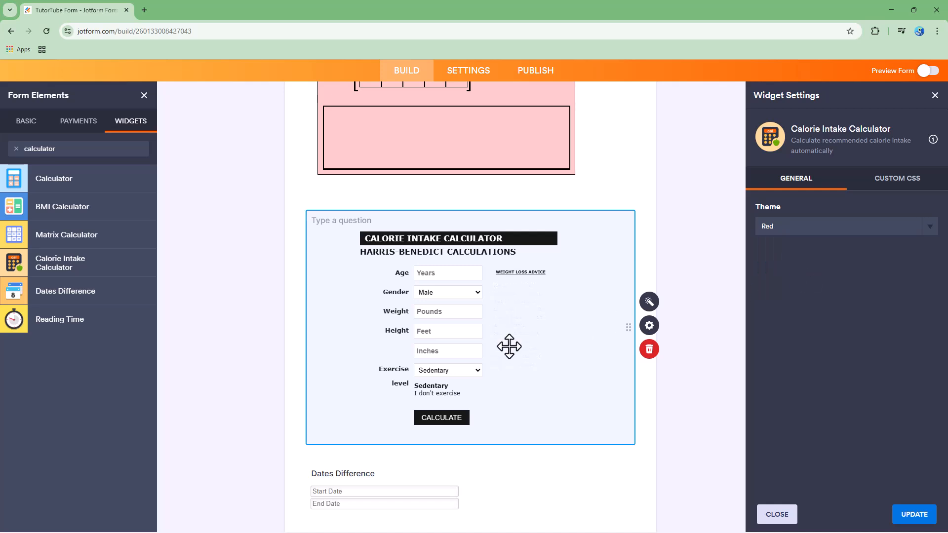
- Set the Dates Difference widget's calendar theme to Yellow and update its settings
scroll(521, 350, down, 3)
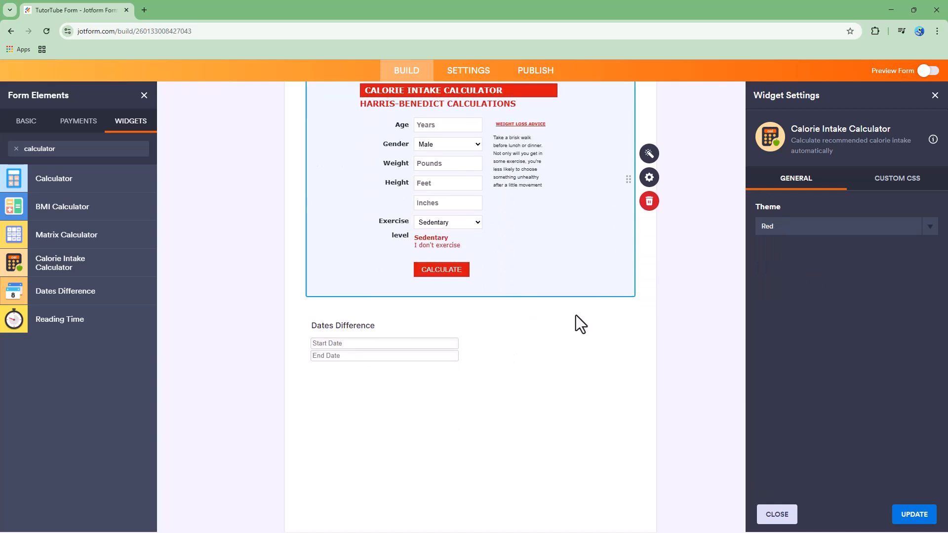
click(421, 346)
scroll(832, 346, down, 1)
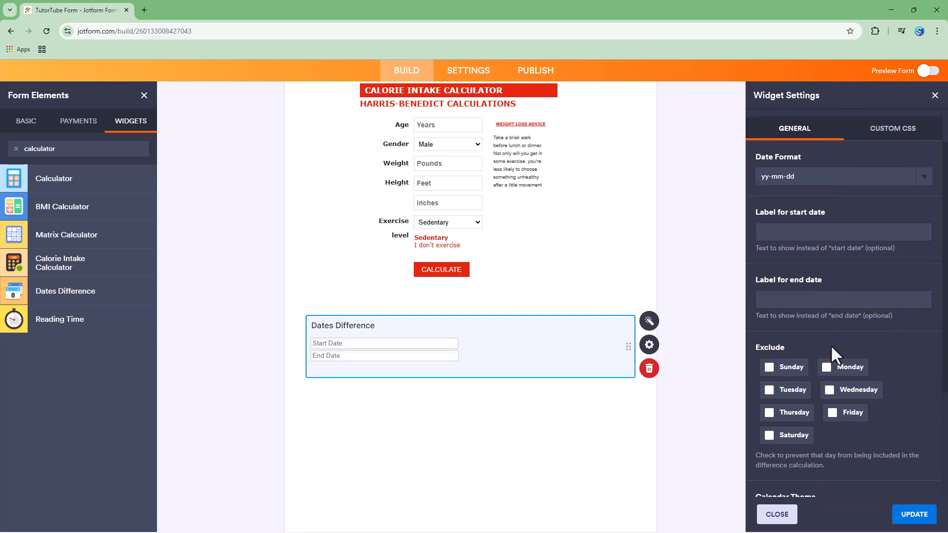
scroll(831, 345, down, 3)
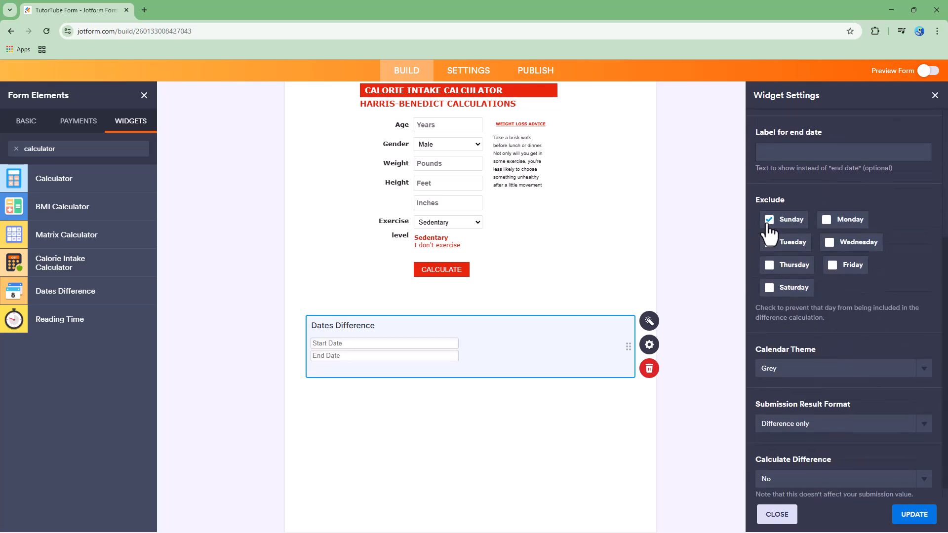
click(837, 371)
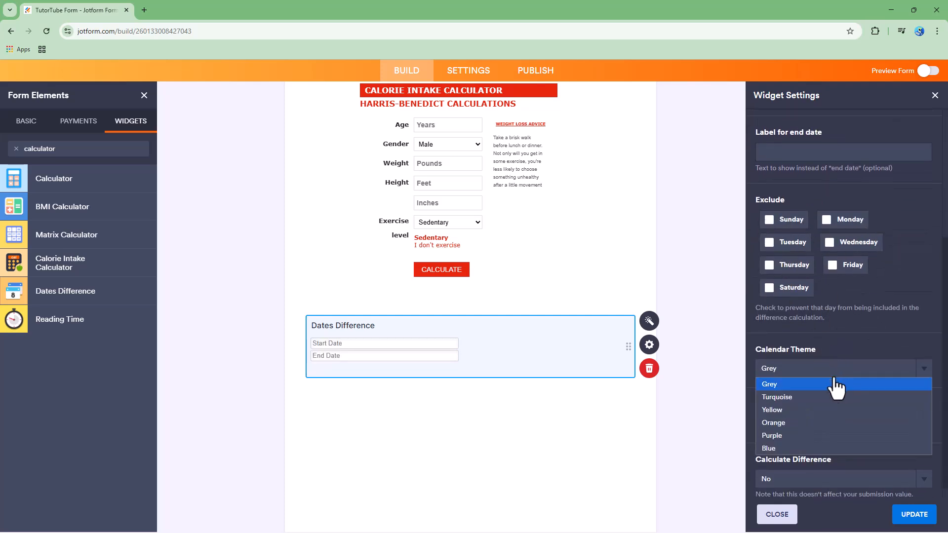
click(826, 411)
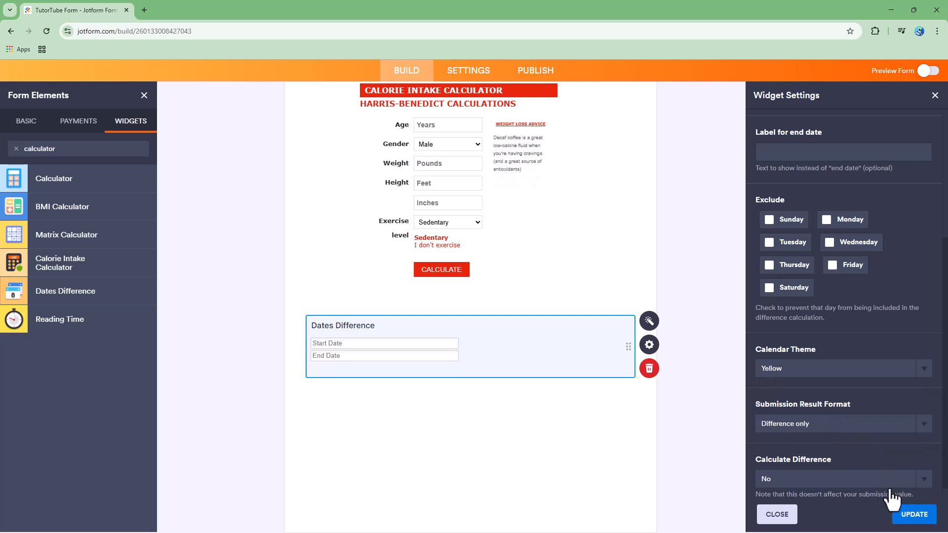
click(914, 515)
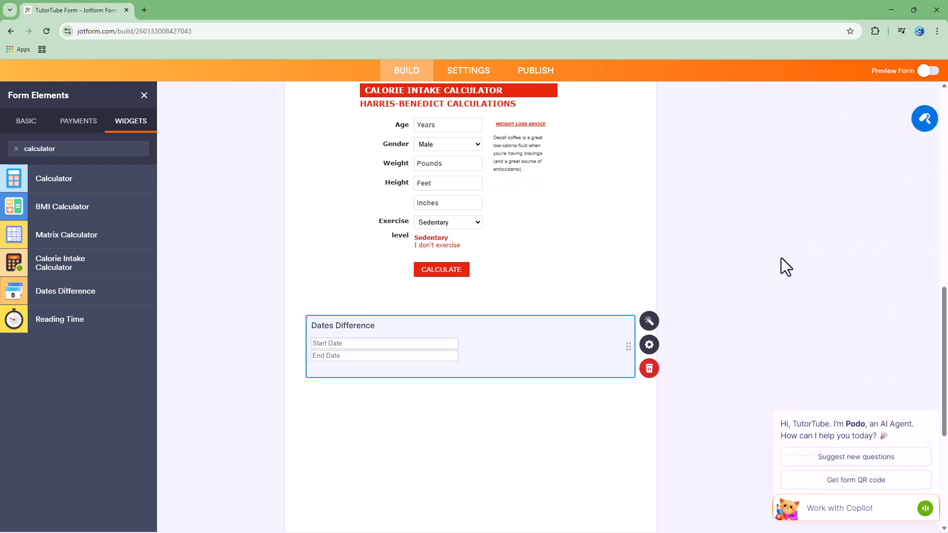
- Turn on the form preview and look over the added calculator widgets
click(930, 72)
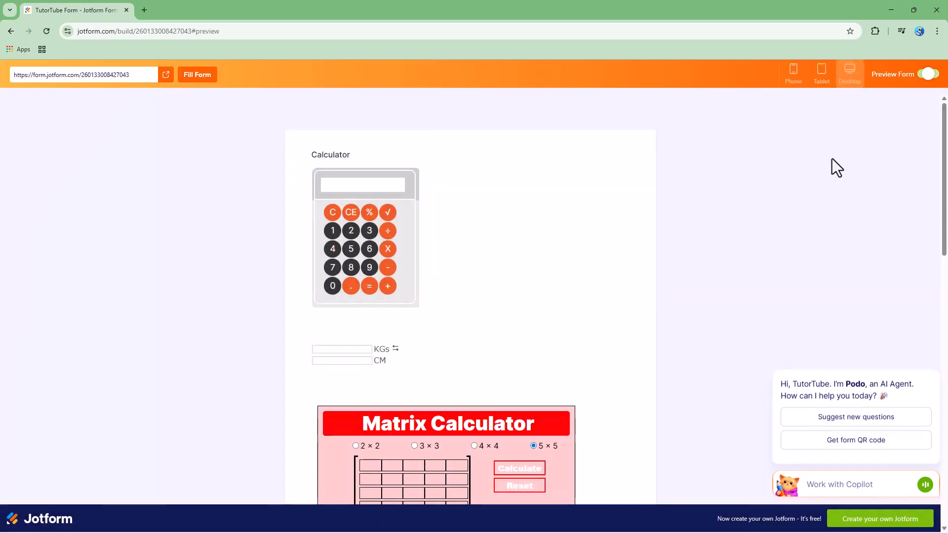
scroll(642, 225, down, 10)
scroll(644, 232, up, 3)
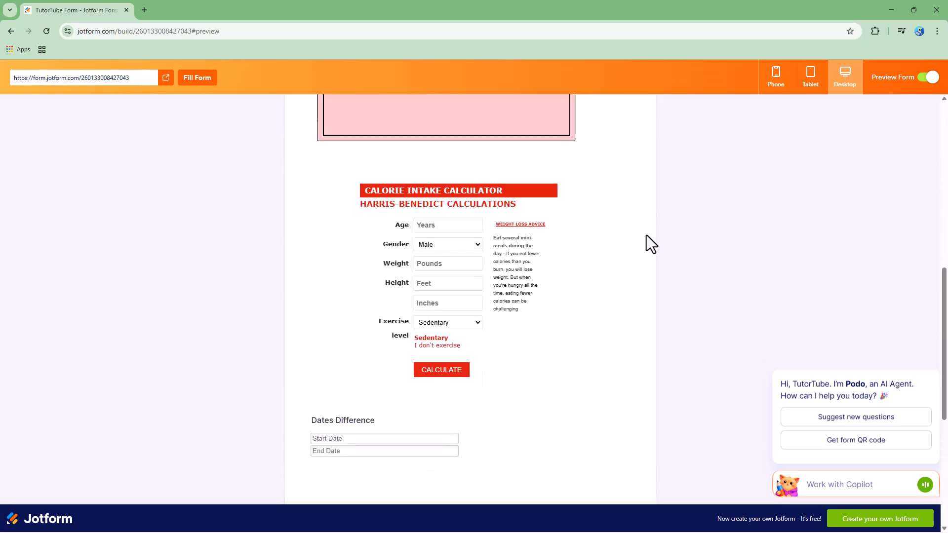
- Test the Calculator widget in the form preview by multiplying 236 by 355
scroll(650, 244, up, 10)
click(351, 231)
click(370, 231)
click(370, 248)
click(388, 249)
click(370, 231)
click(352, 249)
click(351, 250)
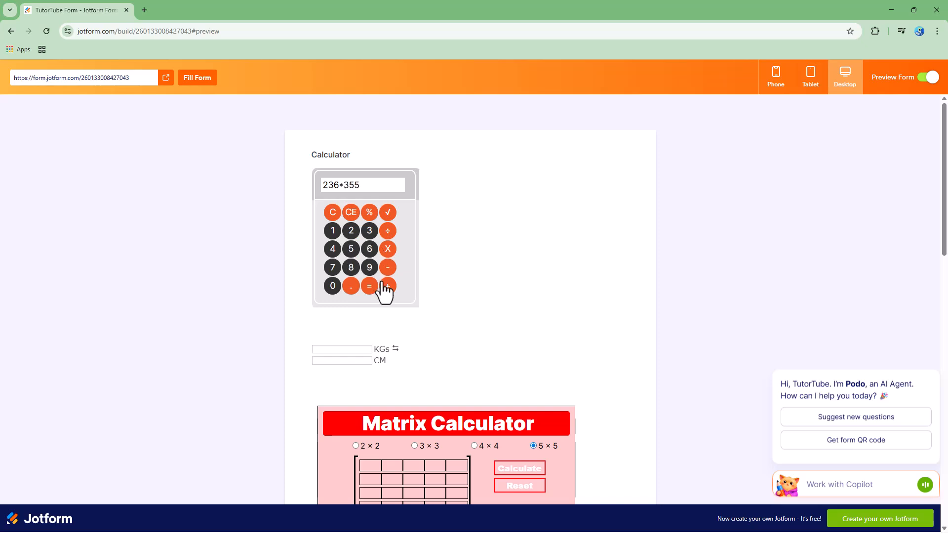
click(369, 287)
scroll(402, 250, down, 3)
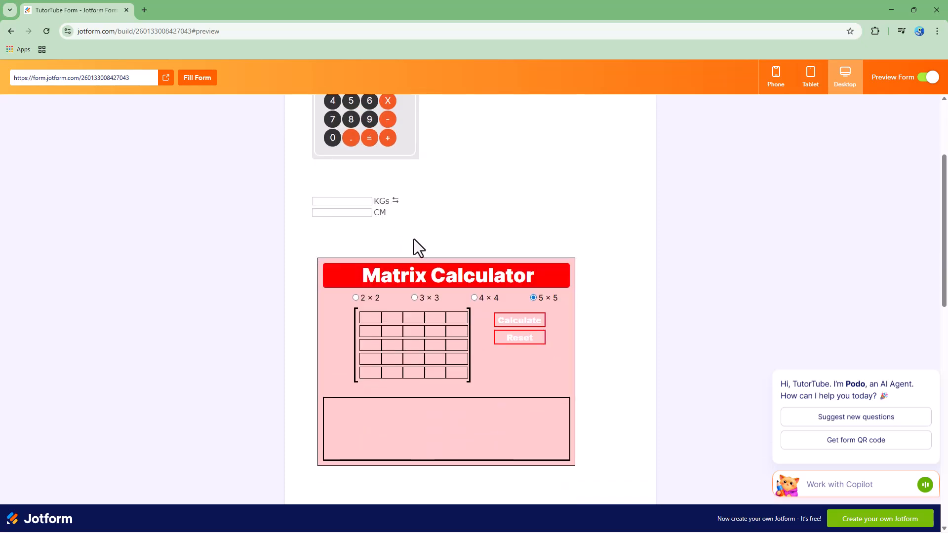
scroll(413, 245, up, 2)
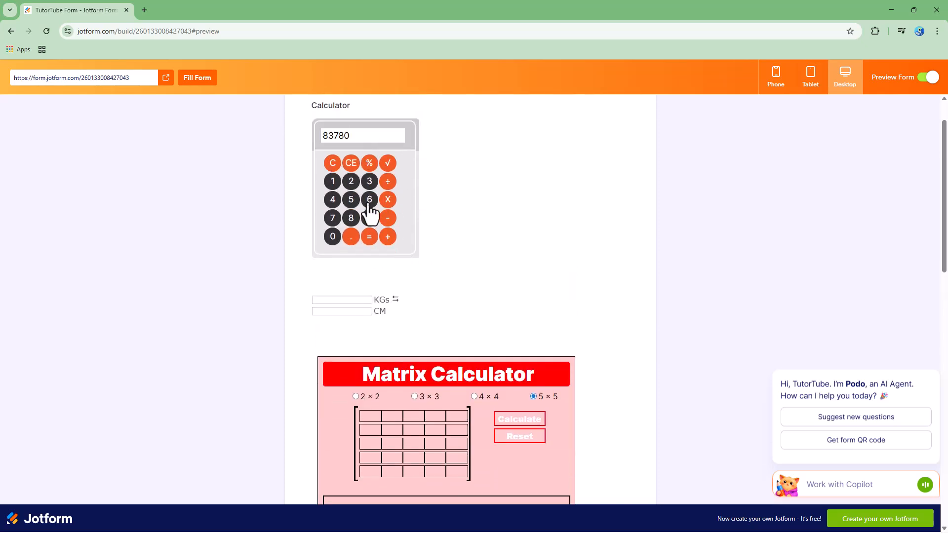
- Switch the BMI calculator to pounds, feet and inches, and back to KGs and CM
click(356, 300)
click(365, 299)
click(394, 299)
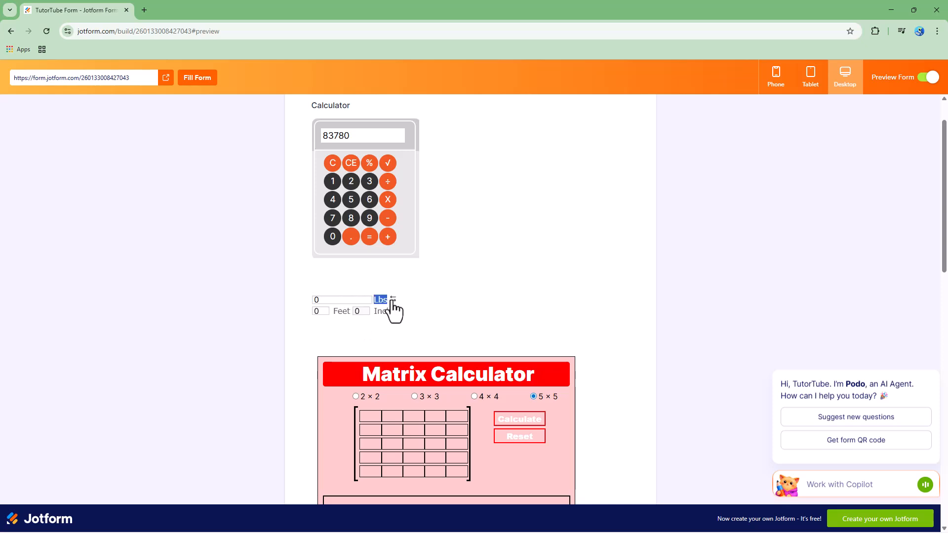
click(393, 299)
- Test the BMI calculator in metric units by entering a height in CM and raising the weight in KGs
click(349, 311)
text(4)
double_click(366, 309)
click(366, 302)
click(365, 298)
click(365, 297)
click(364, 298)
click(365, 297)
click(365, 298)
click(365, 298)
click(365, 298)
drag(323, 327, 358, 326)
- Switch the BMI calculator to imperial units and enter 45 Lbs with a height of 3 feet 3 inches
click(393, 300)
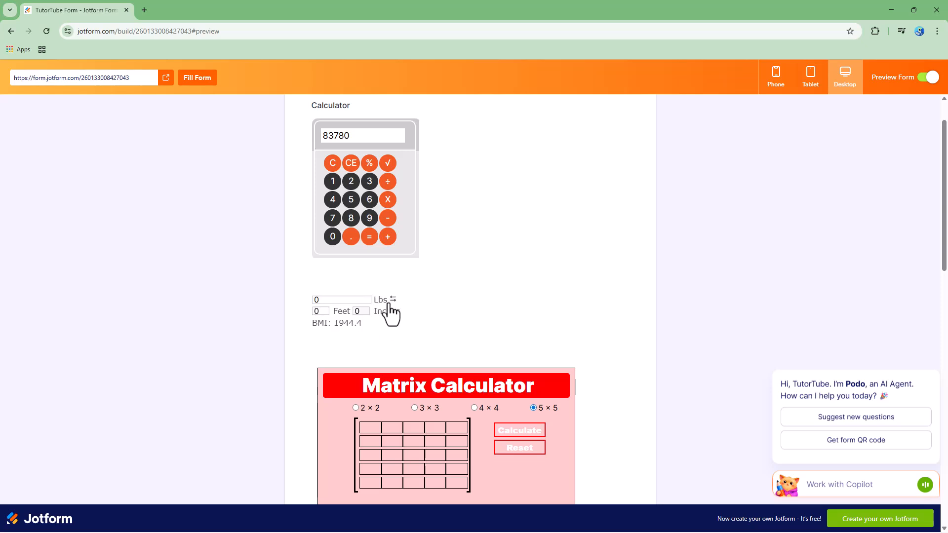
drag(345, 300, 296, 299)
text(45)
- Set the Matrix Calculator to 3 × 3 and fill its rows with 45, 45, 45; 45, 45, 45; and 4545, 4, 545
scroll(473, 334, down, 5)
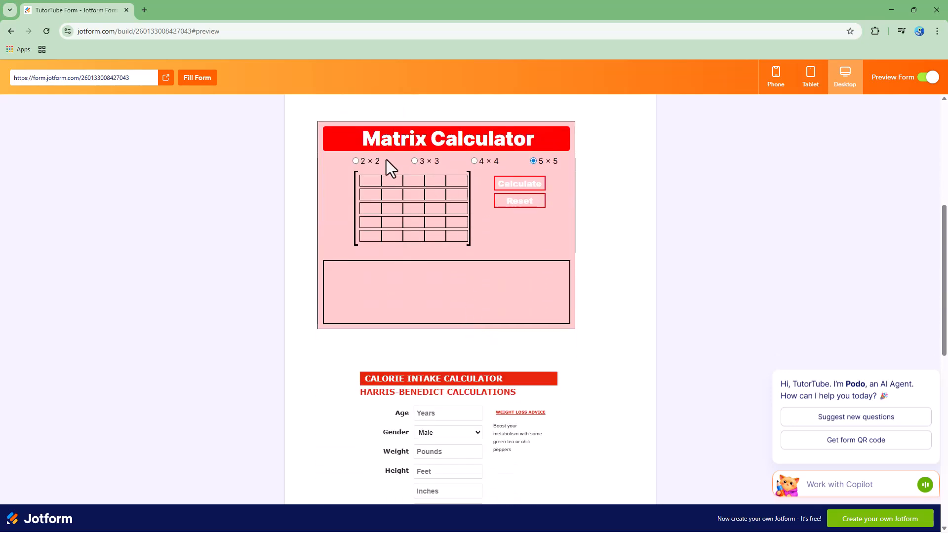
click(415, 162)
click(407, 182)
text(45)
click(434, 182)
text(45)
click(436, 196)
text(45)
click(405, 196)
text(4545)
click(411, 209)
text(4)
click(440, 210)
text(545)
click(377, 193)
text(45)
- Calculate the 3 × 3 matrix's determinant, and reset the Matrix Calculator to an empty 5 × 5 matrix
click(533, 187)
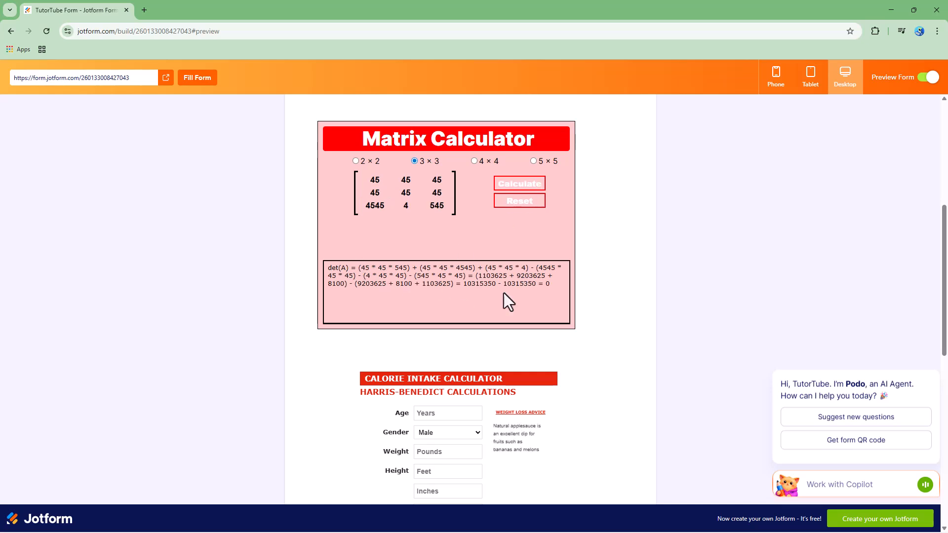
click(511, 203)
click(543, 162)
- Fill in the Calorie Intake Calculator with age 15, gender Female and a weight of 56 pounds
scroll(517, 277, down, 5)
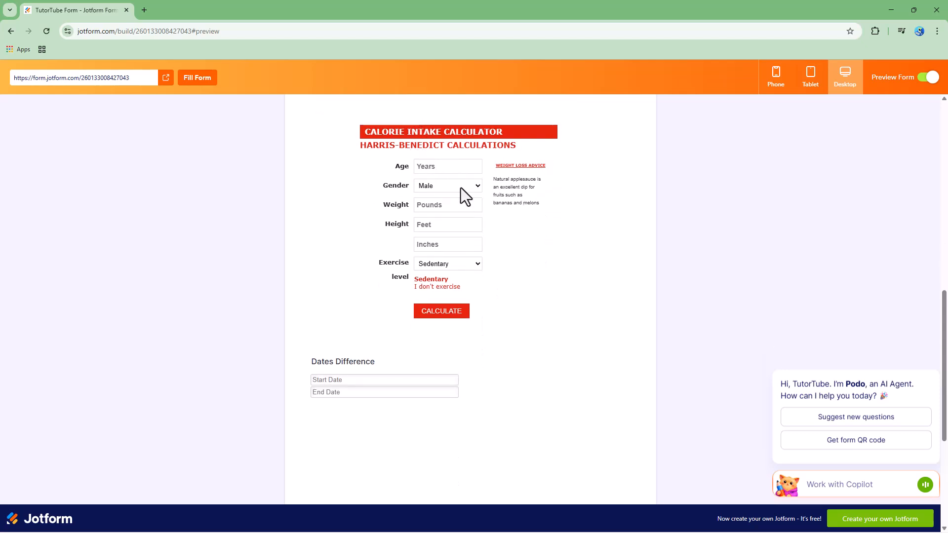
click(402, 166)
text(15)
click(469, 189)
click(469, 196)
key(Down)
click(457, 205)
text(56)
- Enter a height of 5 feet 6 inches with the Lightly active exercise level, and calculate the calorie intake
click(455, 228)
text(5)
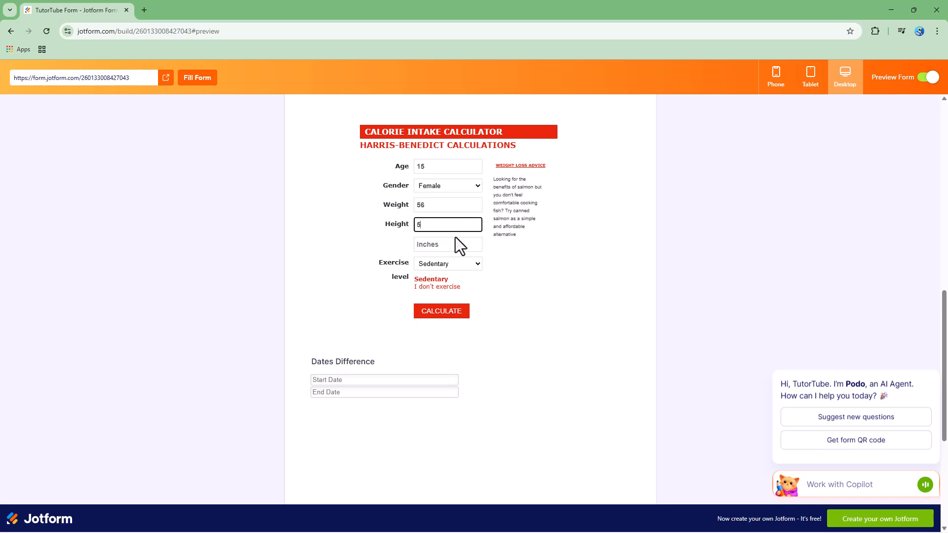
click(455, 246)
text(6)
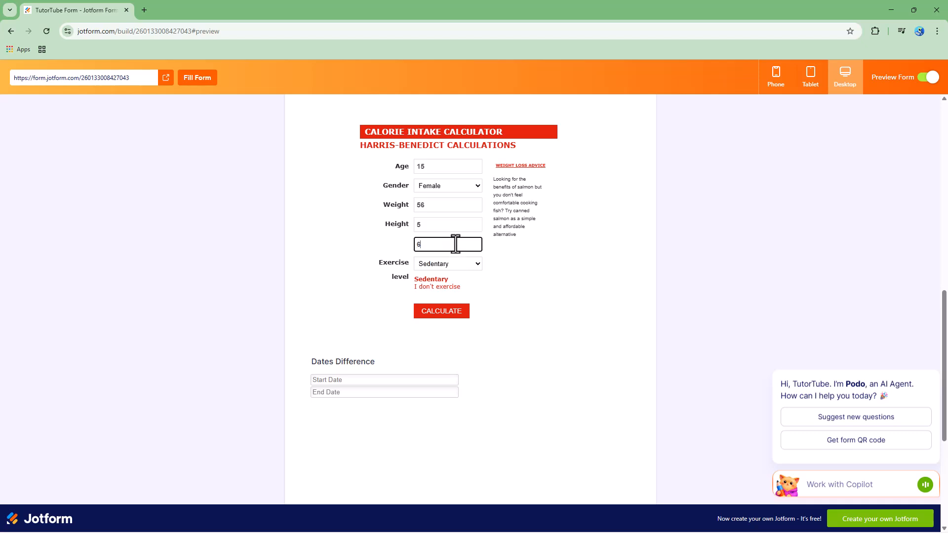
click(457, 265)
click(457, 287)
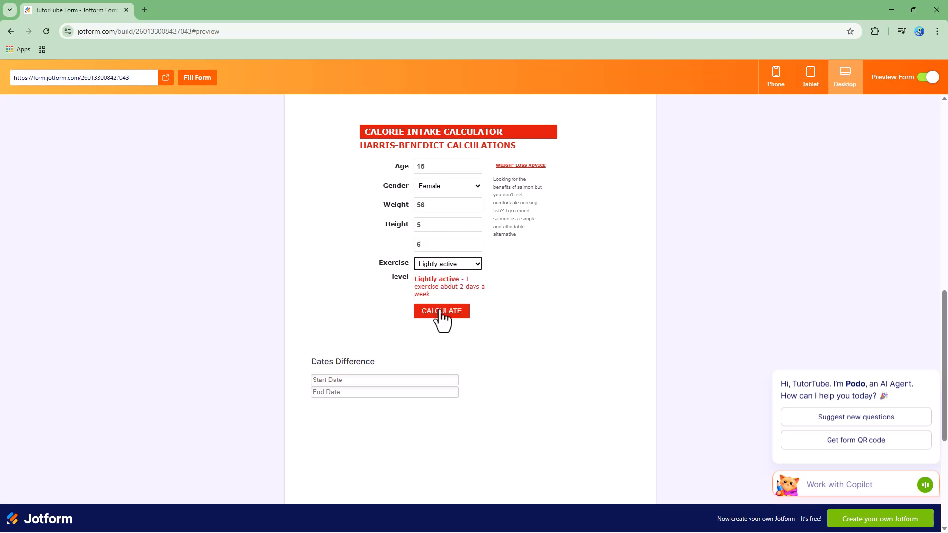
click(441, 313)
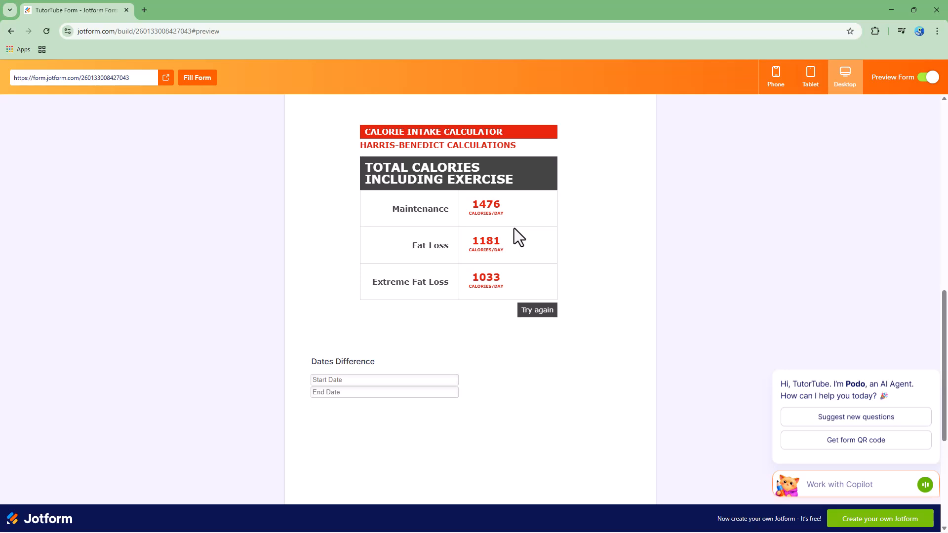
- Set the Dates Difference widget's start date to 2026-03-12 and its end date to 2026-05-20
scroll(420, 344, down, 3)
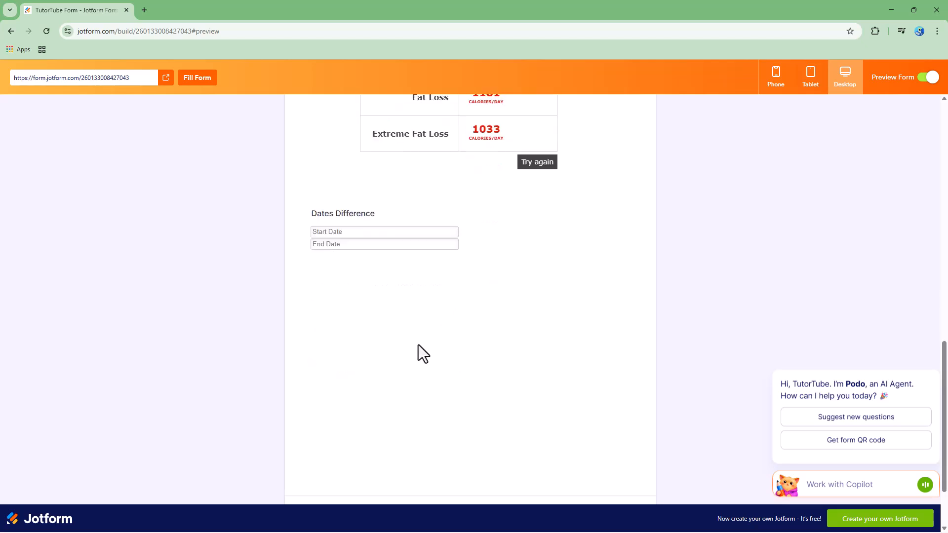
click(380, 231)
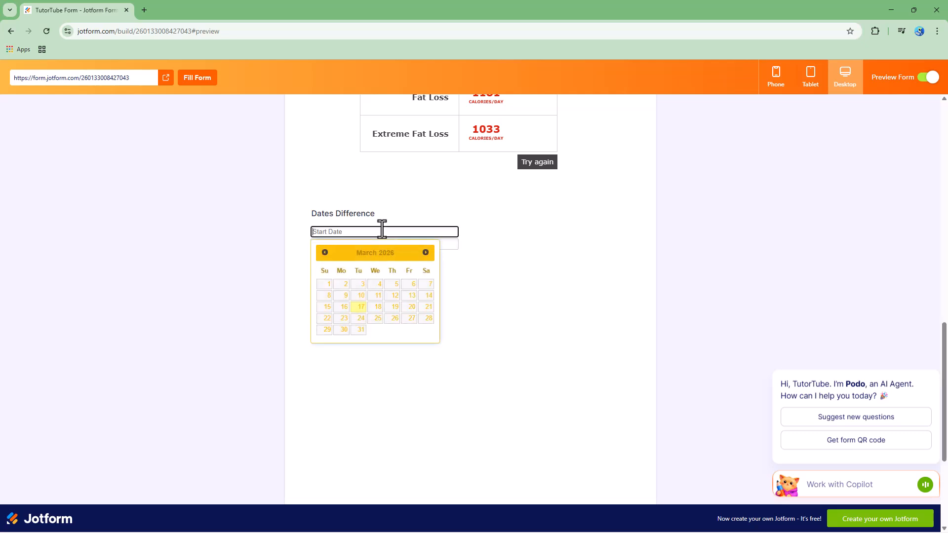
click(392, 309)
click(322, 246)
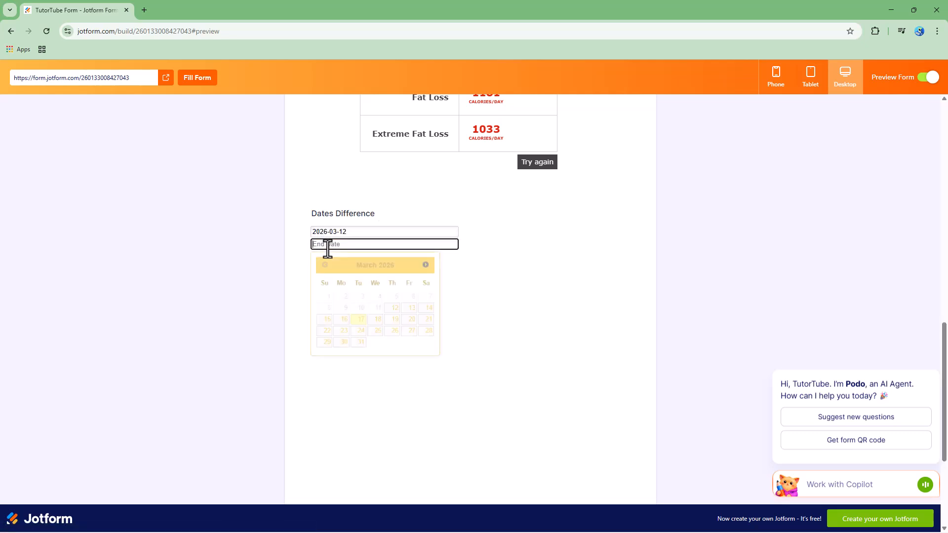
click(425, 265)
click(425, 265)
click(377, 331)
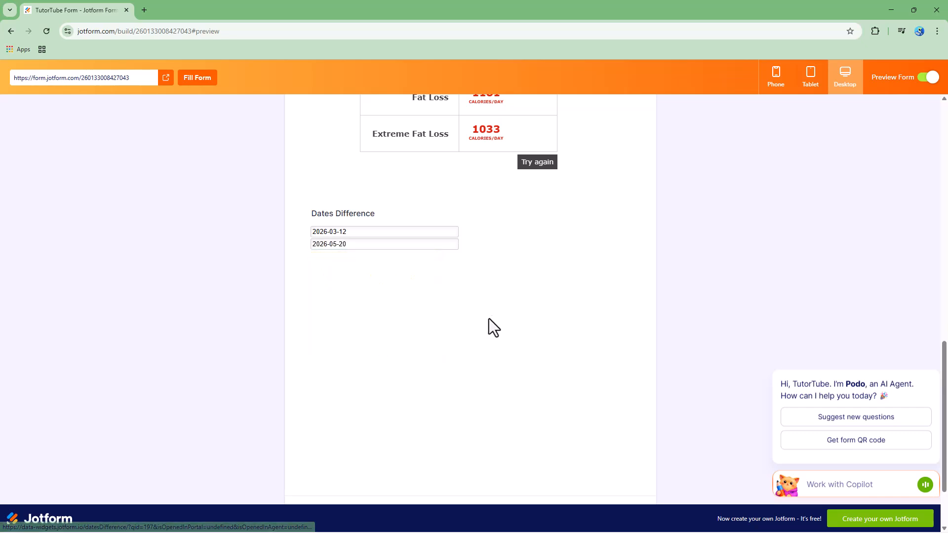
- Look over the tested calculator widgets in the form preview, including the Dates Difference start date calendar
scroll(374, 182, down, 2)
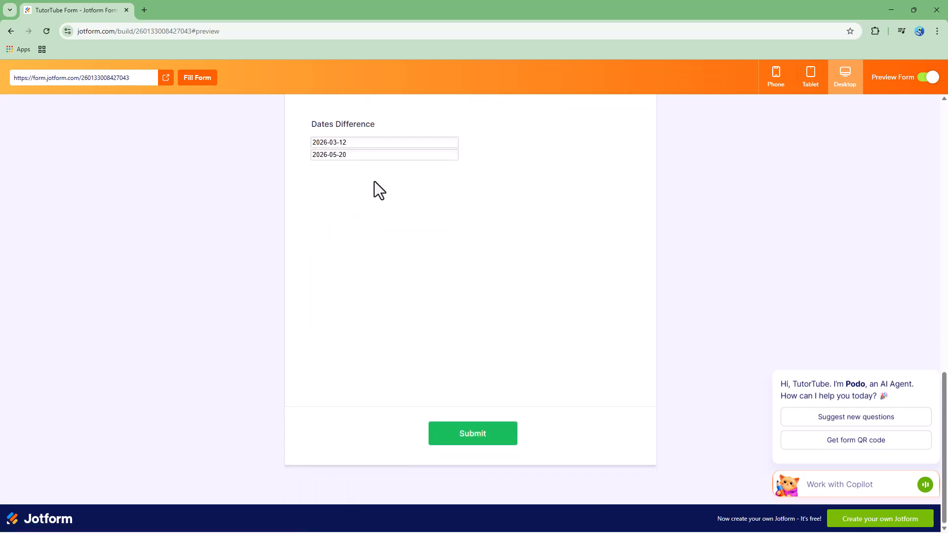
scroll(344, 284, up, 4)
click(344, 340)
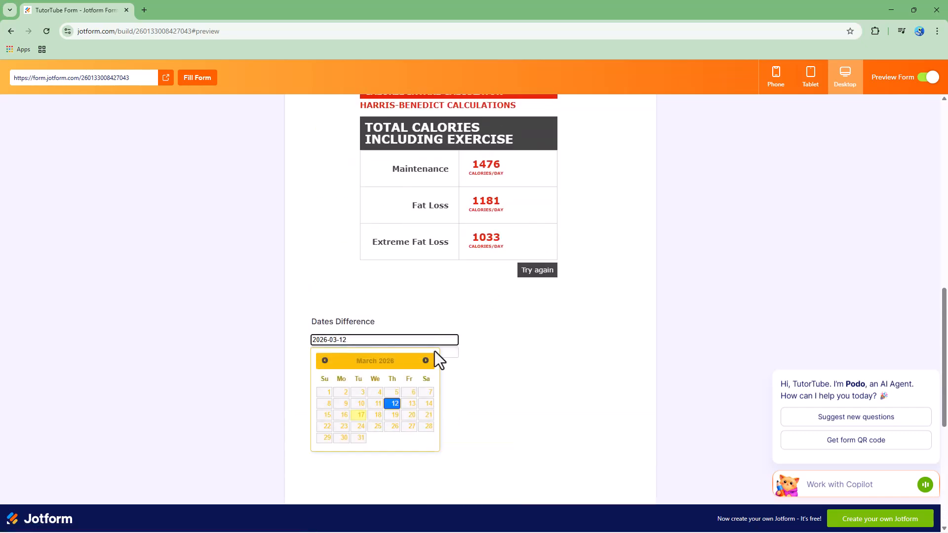
scroll(443, 330, up, 6)
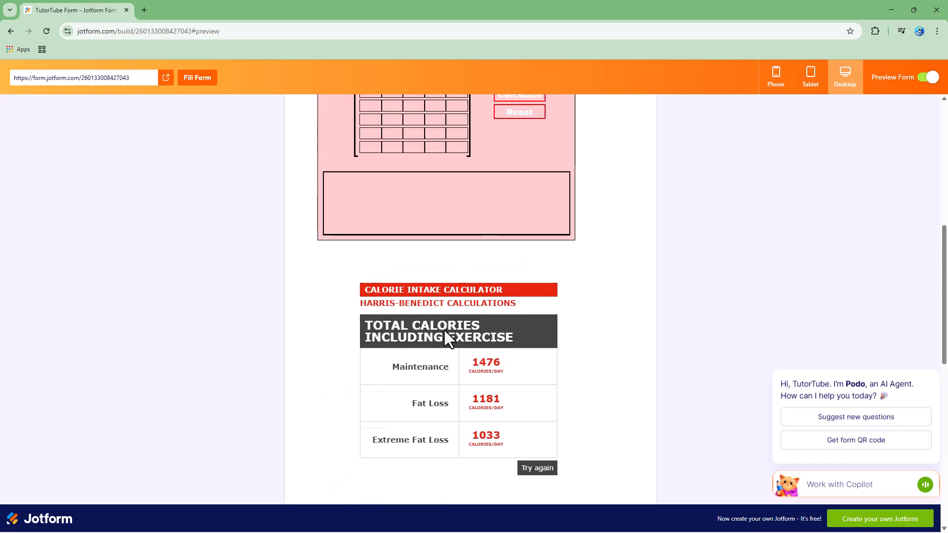
scroll(444, 330, up, 3)
scroll(445, 331, down, 5)
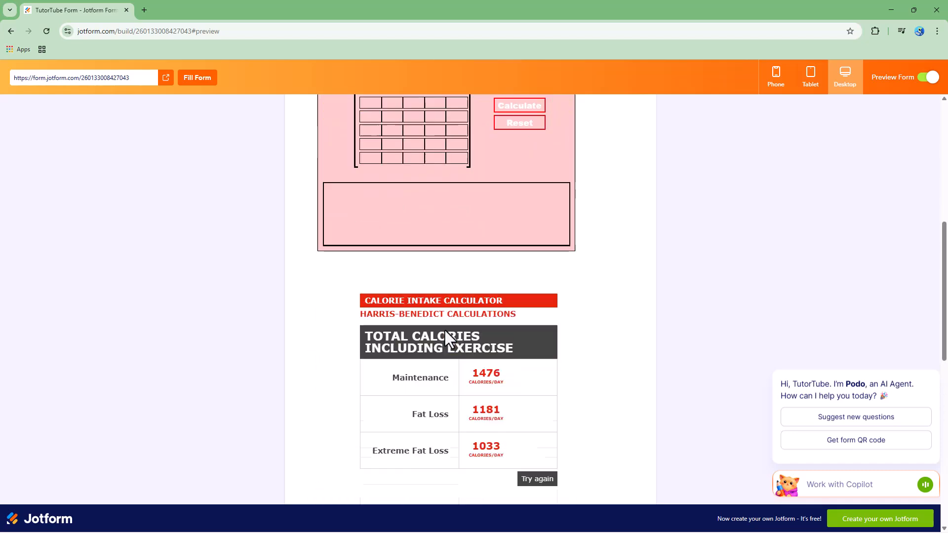
scroll(445, 330, down, 3)
scroll(446, 331, up, 11)
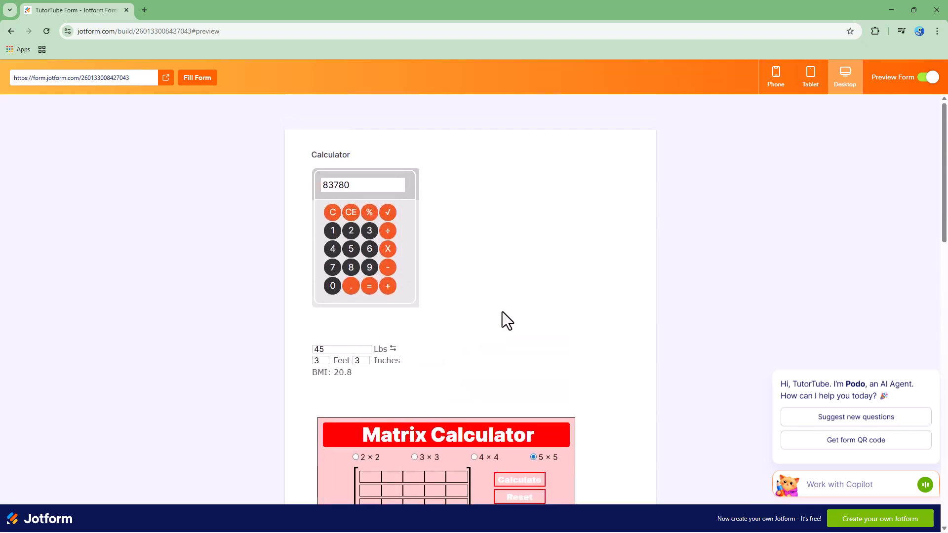